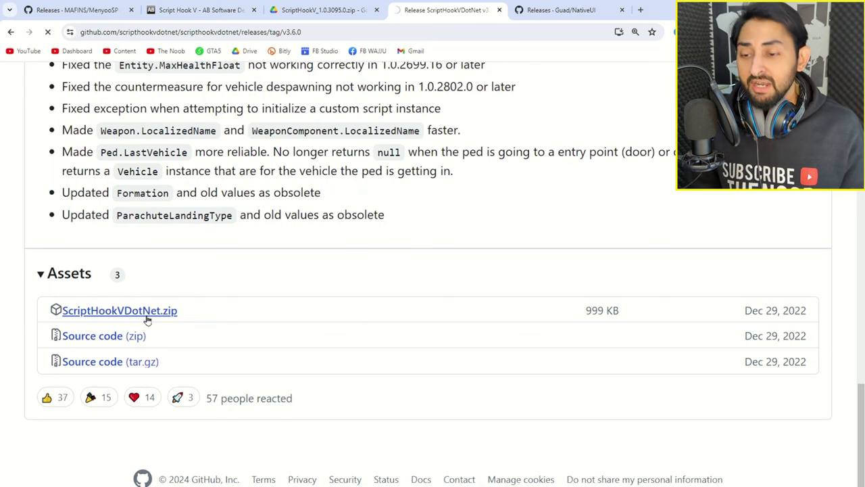
- Request the ScriptHookVDotNet.zip download from the v3.6.0 release assets and dismiss the download dialog
{"action": "left_click", "coordinate": [147, 318]}
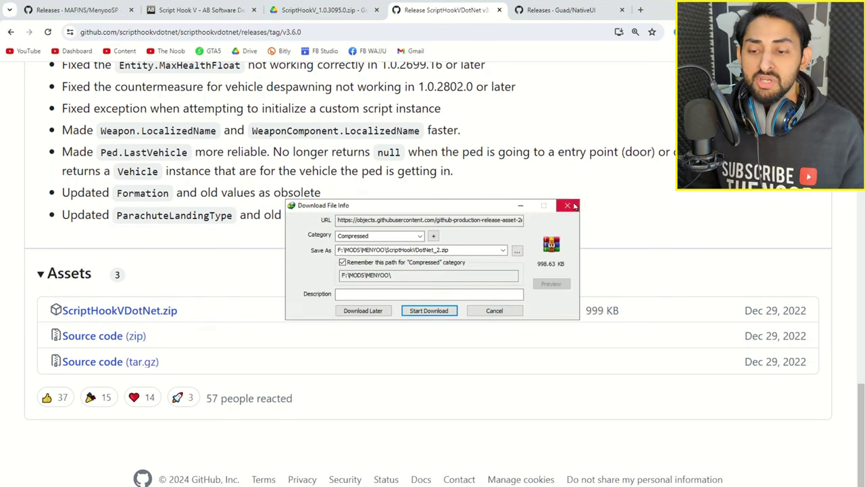
{"action": "left_click", "coordinate": [494, 310]}
{"action": "left_click", "coordinate": [533, 194]}
{"action": "scroll", "coordinate": [506, 228], "scroll_direction": "up", "scroll_amount": 15}
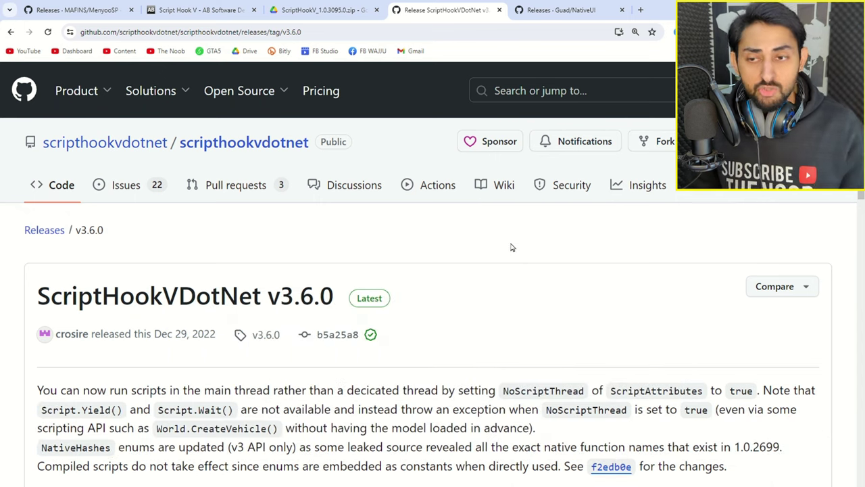
- Request the Release.zip download from the NativeUI 1.9.1 release and dismiss the download dialog
{"action": "left_click", "coordinate": [549, 11]}
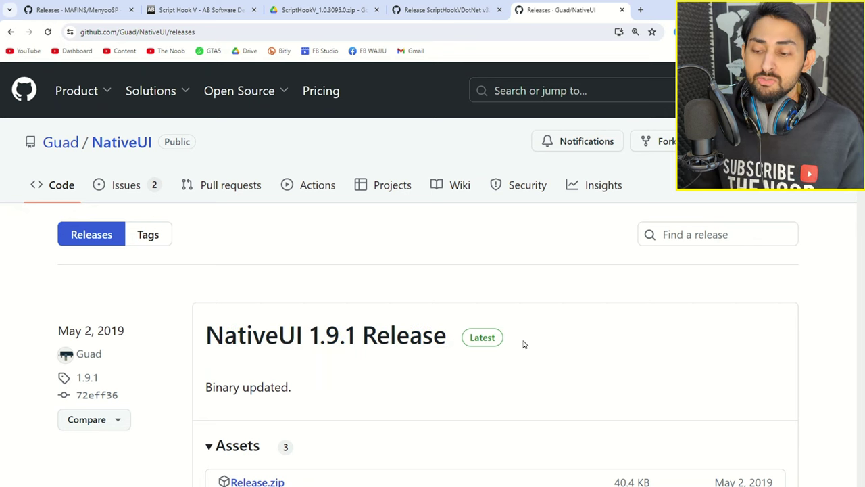
{"action": "scroll", "coordinate": [524, 345], "scroll_direction": "down", "scroll_amount": 2}
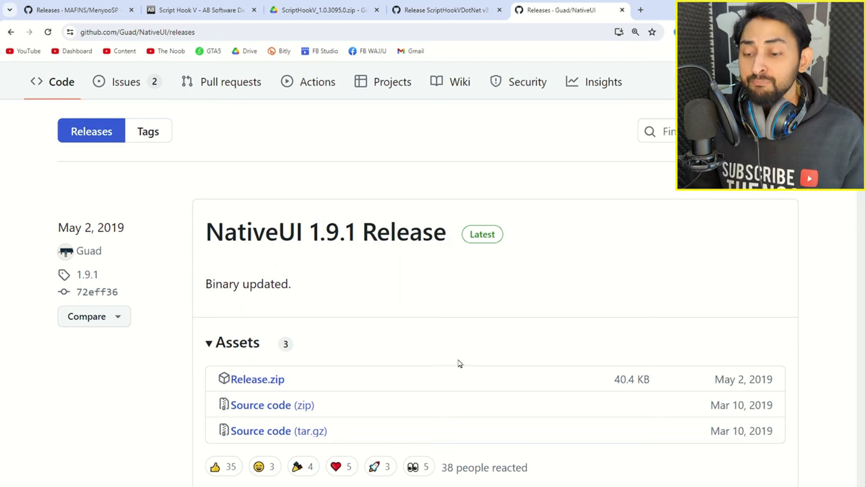
{"action": "left_click", "coordinate": [255, 382]}
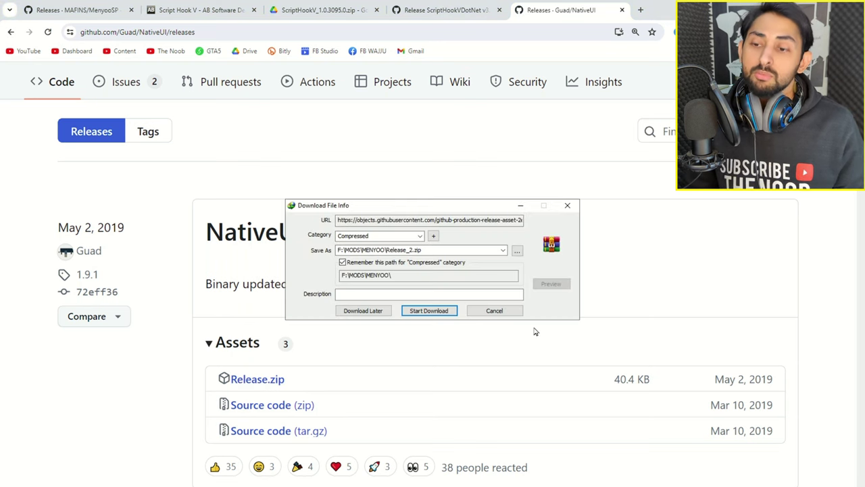
{"action": "left_click", "coordinate": [567, 204]}
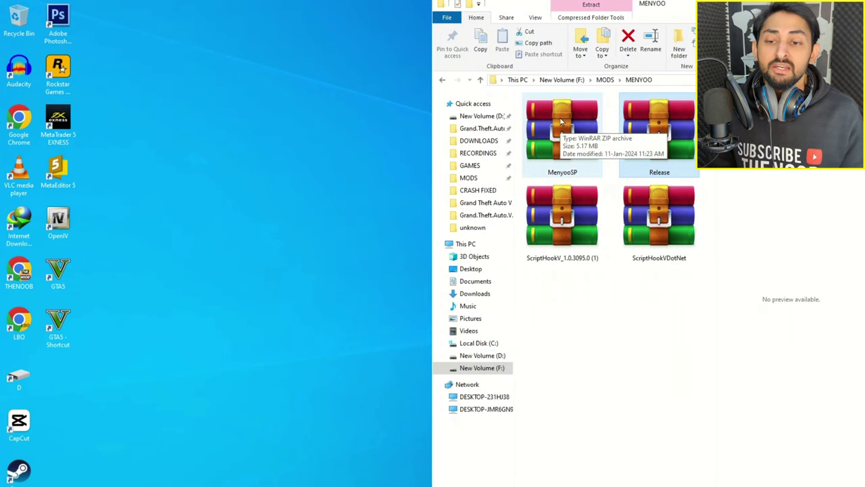
{"action": "left_click", "coordinate": [649, 127]}
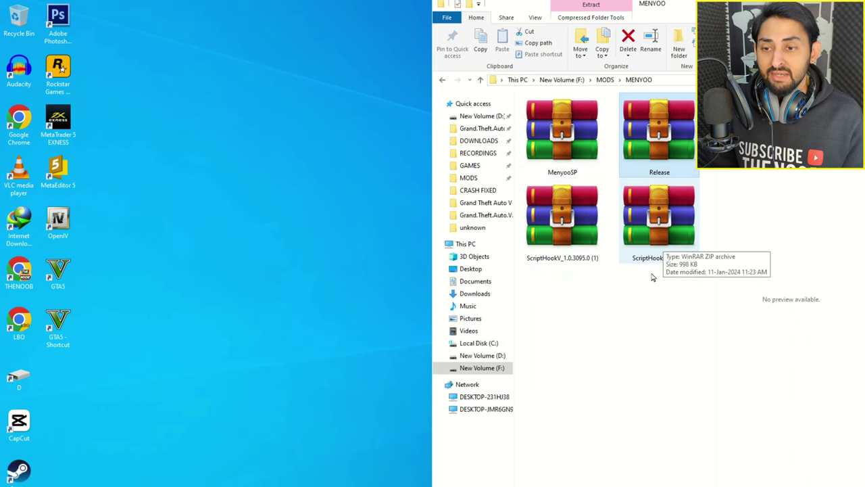
{"action": "left_click", "coordinate": [629, 348]}
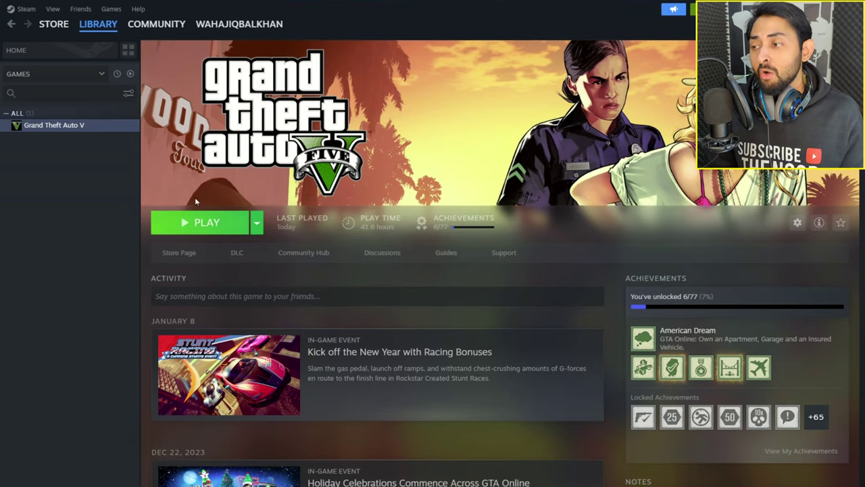
- Browse the local files of Grand Theft Auto V from the Steam library and close the folder window
{"action": "right_click", "coordinate": [44, 128]}
{"action": "mouse_move", "coordinate": [81, 188]}
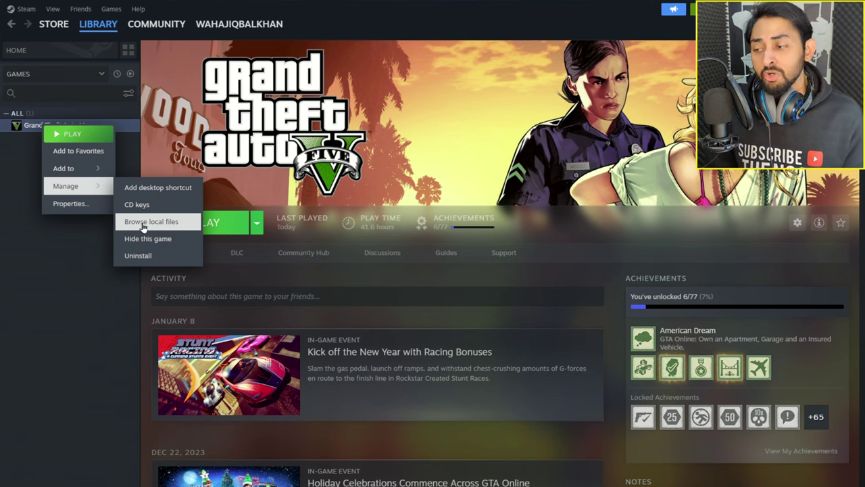
{"action": "left_click", "coordinate": [164, 225]}
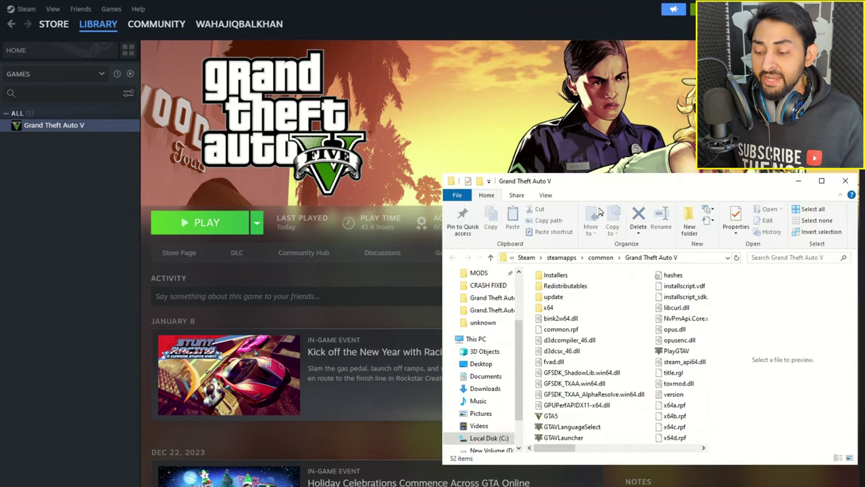
{"action": "left_click_drag", "start_coordinate": [699, 181], "coordinate": [421, 170]}
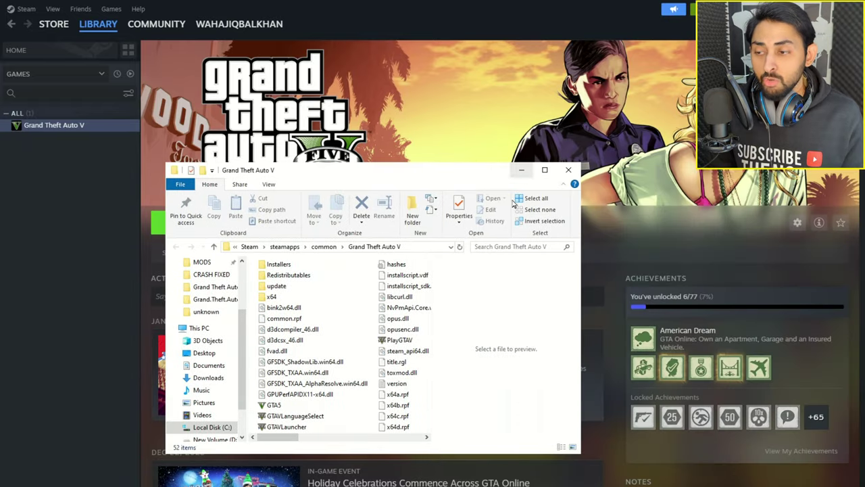
{"action": "left_click", "coordinate": [569, 169]}
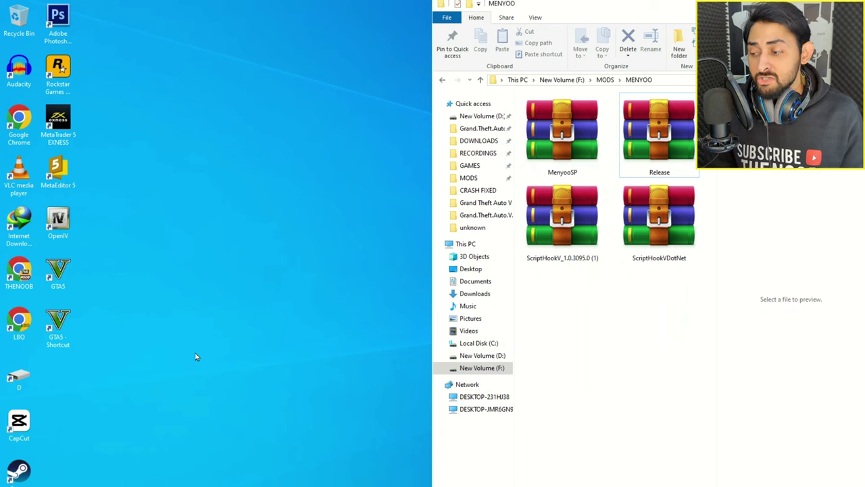
- Open the file location of the GTA5 - Shortcut on the desktop and place its folder window beside the MENYOO folder
{"action": "right_click", "coordinate": [58, 330]}
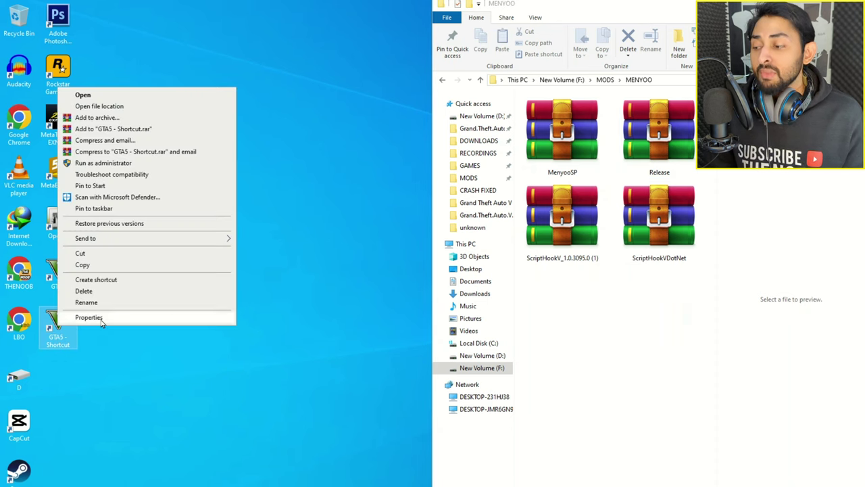
{"action": "left_click", "coordinate": [65, 379]}
{"action": "right_click", "coordinate": [59, 335]}
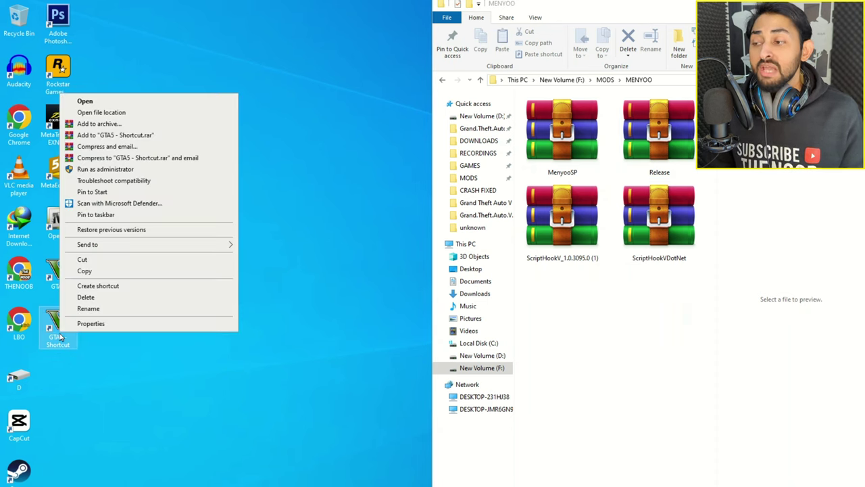
{"action": "left_click", "coordinate": [132, 118]}
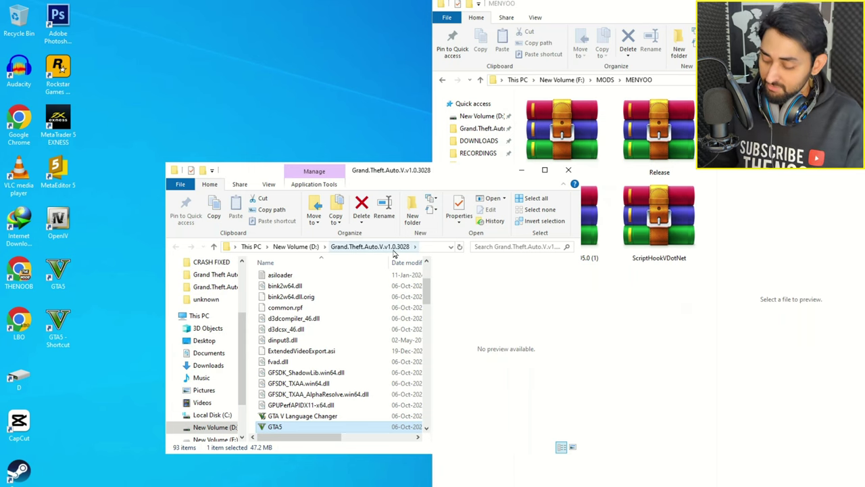
{"action": "key", "text": "super+Left"}
{"action": "left_click", "coordinate": [590, 322]}
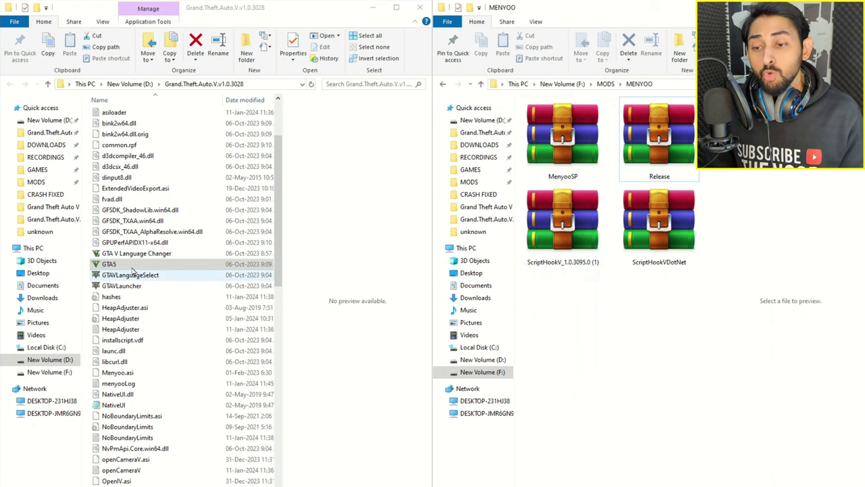
{"action": "scroll", "coordinate": [197, 290], "scroll_direction": "up", "scroll_amount": 3}
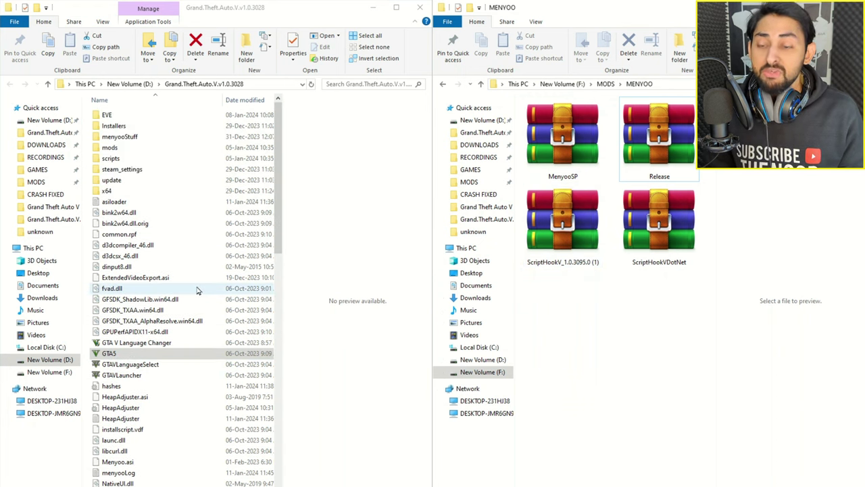
- Copy menyooStuff and Menyoo.asi from the MenyooSP archive into the game folder, replacing the existing files, and close the archive
{"action": "double_click", "coordinate": [573, 136]}
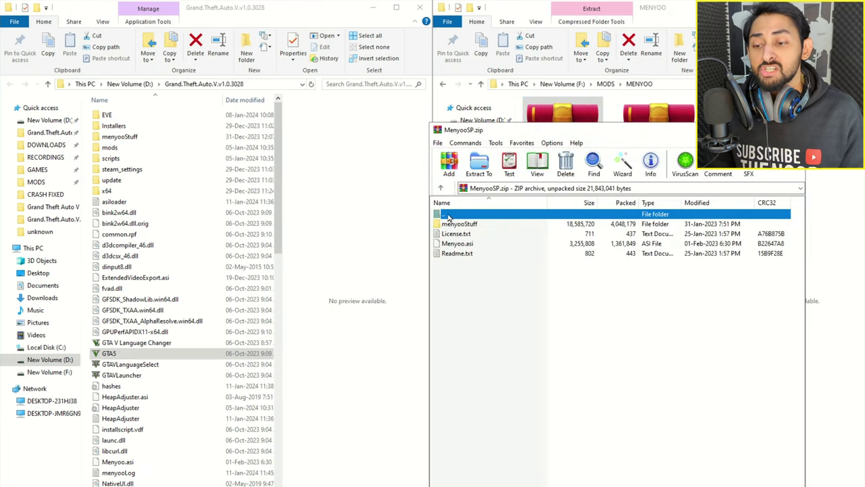
{"action": "left_click", "coordinate": [460, 223]}
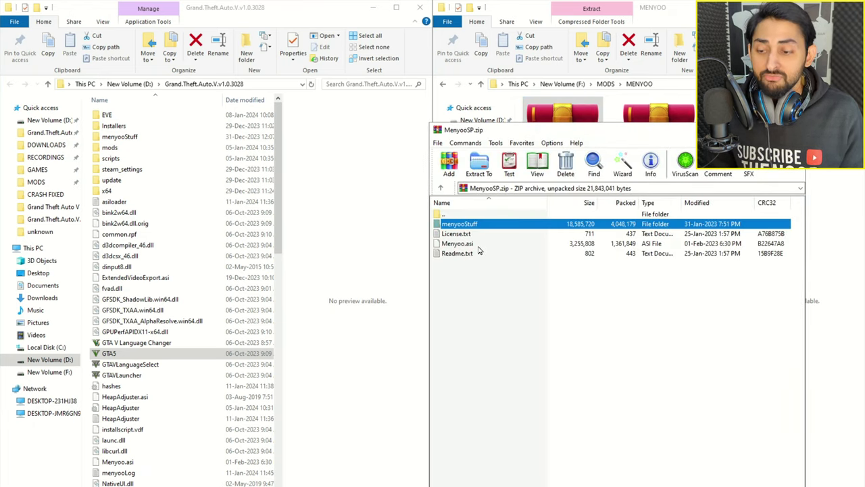
{"action": "left_click", "coordinate": [479, 248], "text": "ctrl"}
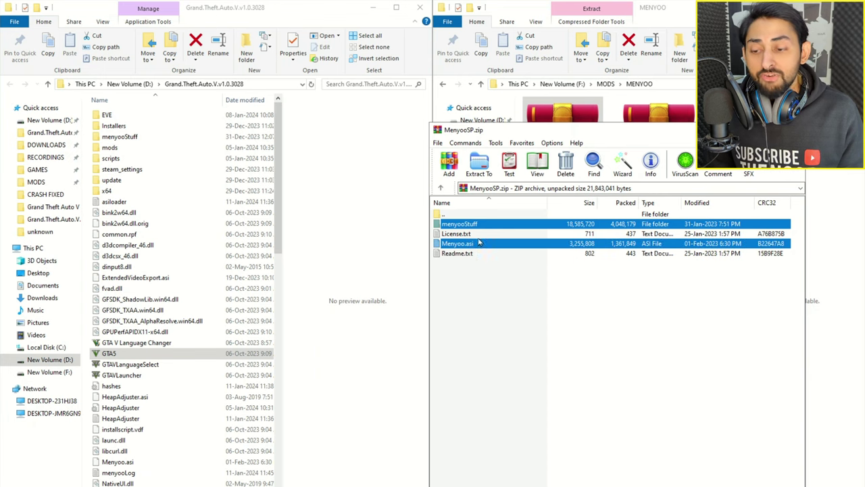
{"action": "left_click_drag", "start_coordinate": [469, 247], "coordinate": [340, 413]}
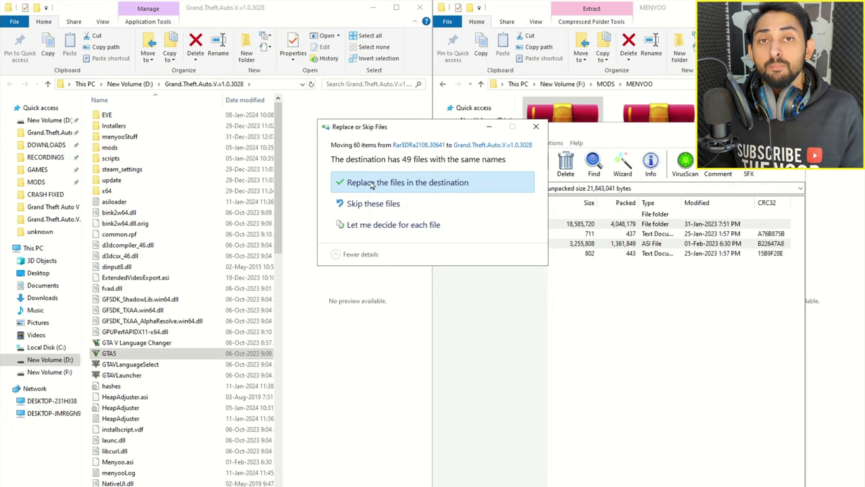
{"action": "left_click", "coordinate": [410, 184]}
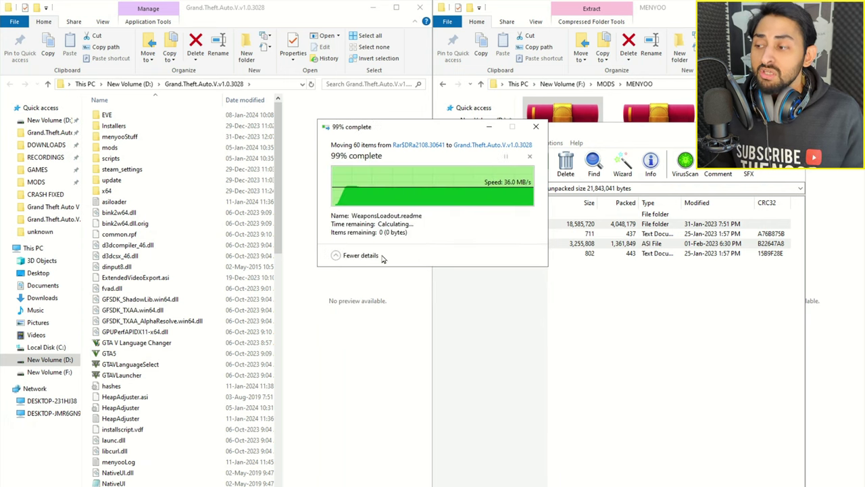
{"action": "scroll", "coordinate": [184, 284], "scroll_direction": "down", "scroll_amount": 18}
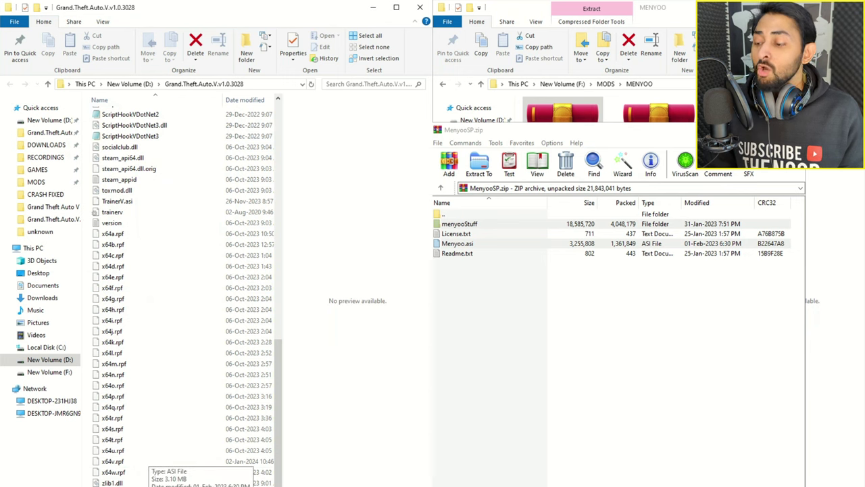
{"action": "scroll", "coordinate": [184, 405], "scroll_direction": "up", "scroll_amount": 18}
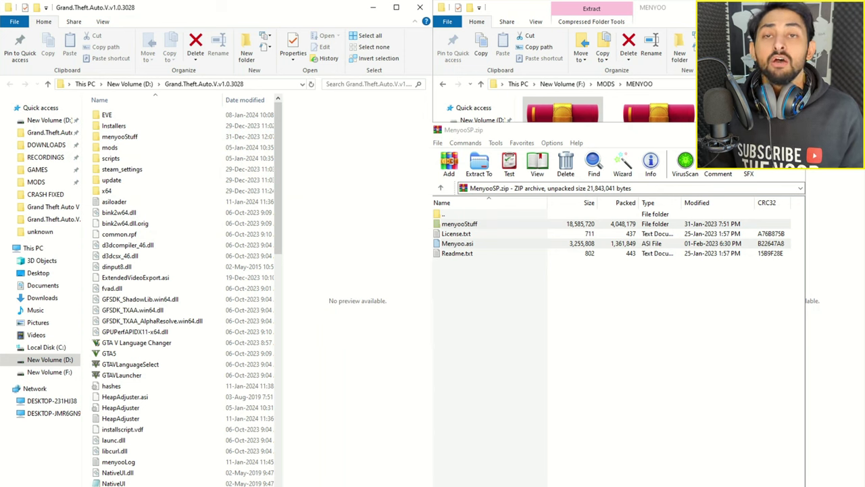
{"action": "key", "text": "Escape"}
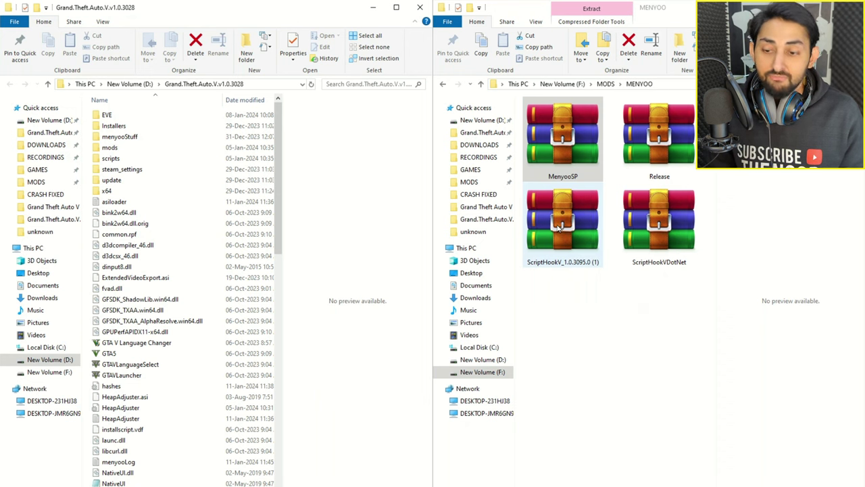
- Copy dinput8.dll and ScriptHookV.dll from the ScriptHookV archive's bin folder into the game folder, replacing existing files, and close the archive
{"action": "double_click", "coordinate": [558, 229]}
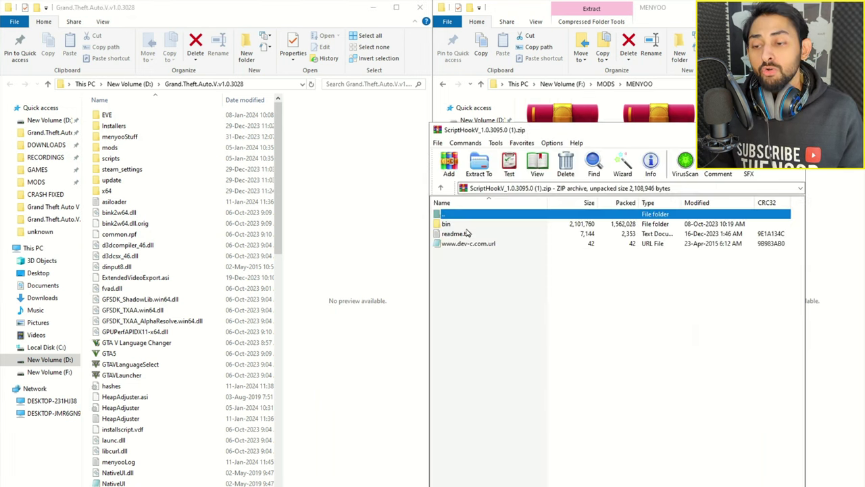
{"action": "double_click", "coordinate": [446, 224]}
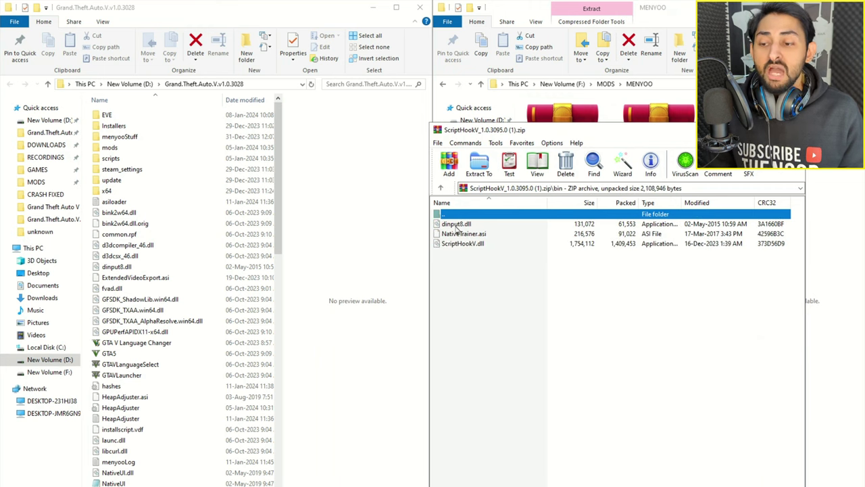
{"action": "left_click", "coordinate": [456, 226]}
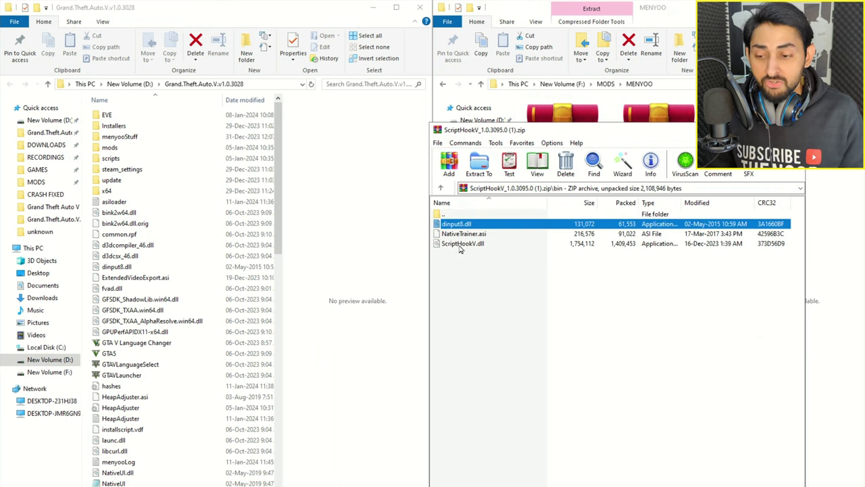
{"action": "left_click", "coordinate": [461, 244], "text": "ctrl"}
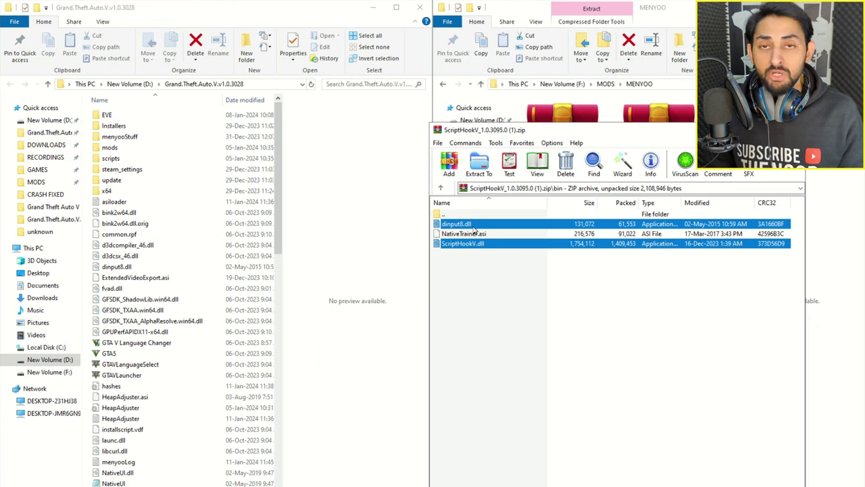
{"action": "left_click_drag", "start_coordinate": [496, 229], "coordinate": [336, 413]}
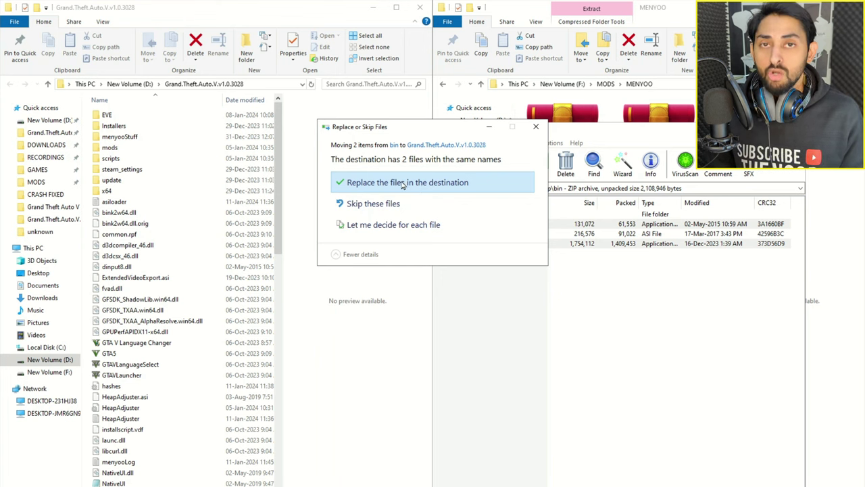
{"action": "left_click", "coordinate": [378, 184]}
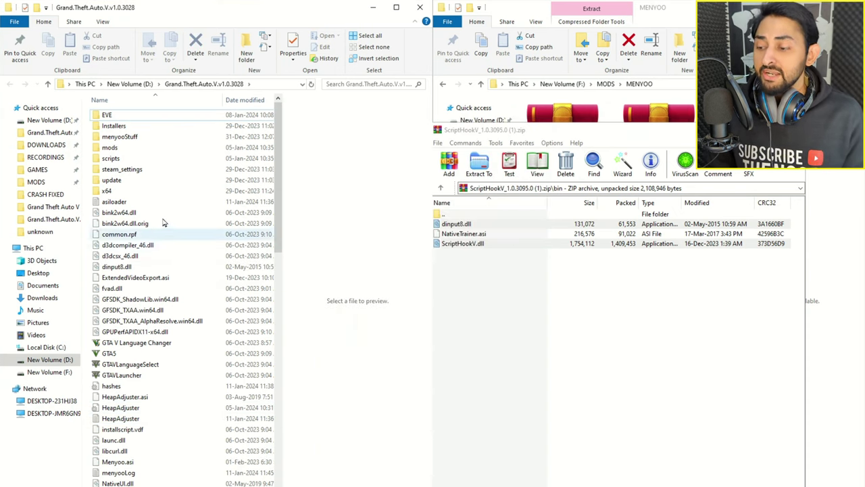
{"action": "left_click", "coordinate": [153, 269]}
{"action": "scroll", "coordinate": [186, 352], "scroll_direction": "down", "scroll_amount": 7}
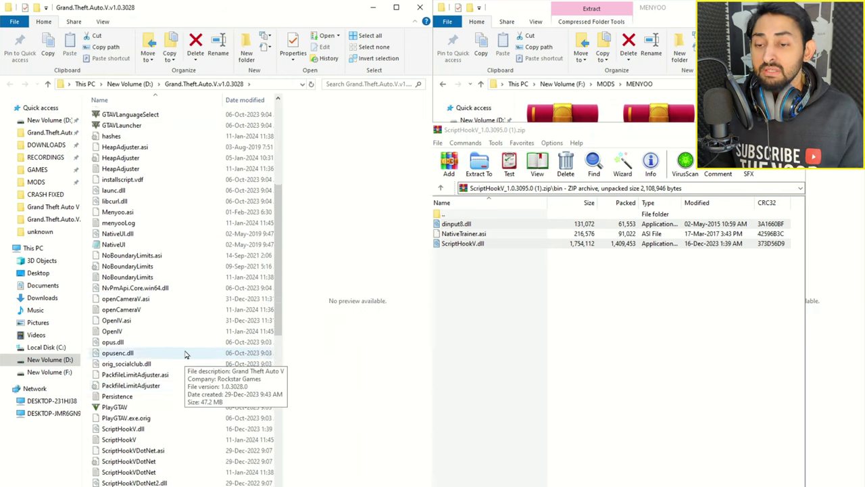
{"action": "scroll", "coordinate": [185, 349], "scroll_direction": "up", "scroll_amount": 7}
{"action": "key", "text": "Escape"}
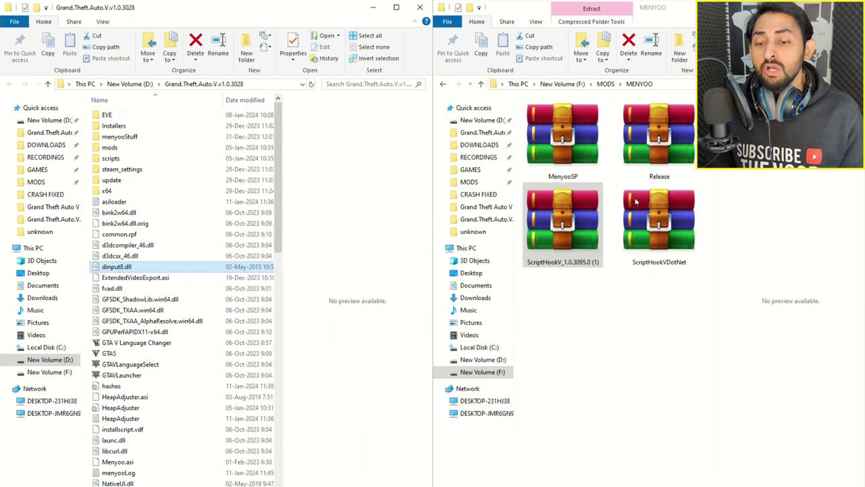
- Copy the six ScriptHookVDotNet .asi, .ini, .dll and .xml files from the ScriptHookVDotNet archive into the game folder, replacing existing files, and close the archive
{"action": "double_click", "coordinate": [652, 242]}
{"action": "left_click", "coordinate": [458, 245]}
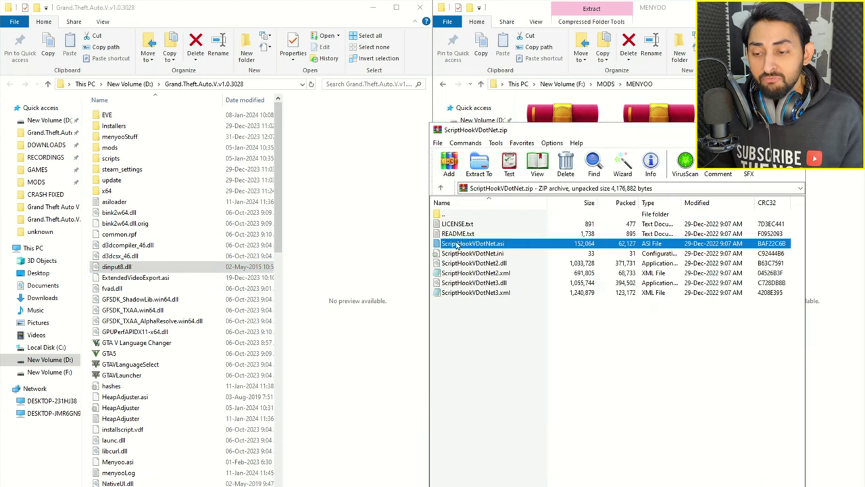
{"action": "key", "text": "shift+Down"}
{"action": "key", "text": "shift+Down"}
{"action": "key", "text": "shift+Down"}
{"action": "key", "text": "shift+Down"}
{"action": "key", "text": "shift+Down"}
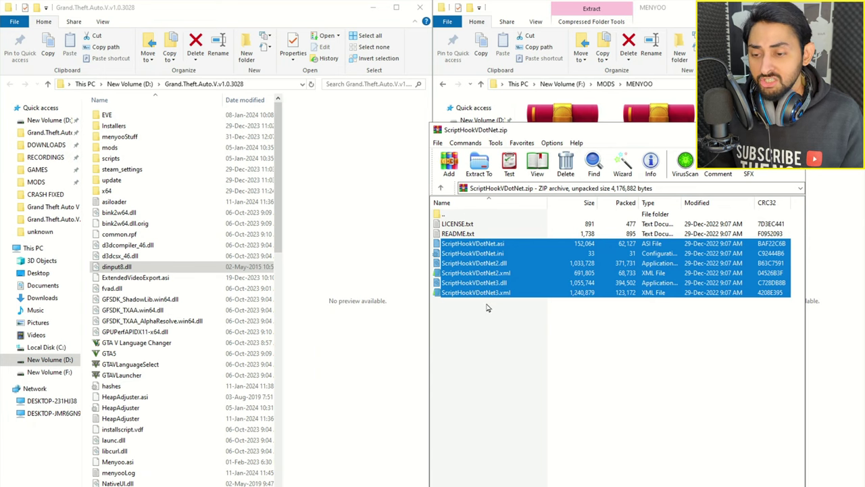
{"action": "left_click_drag", "start_coordinate": [462, 267], "coordinate": [342, 418]}
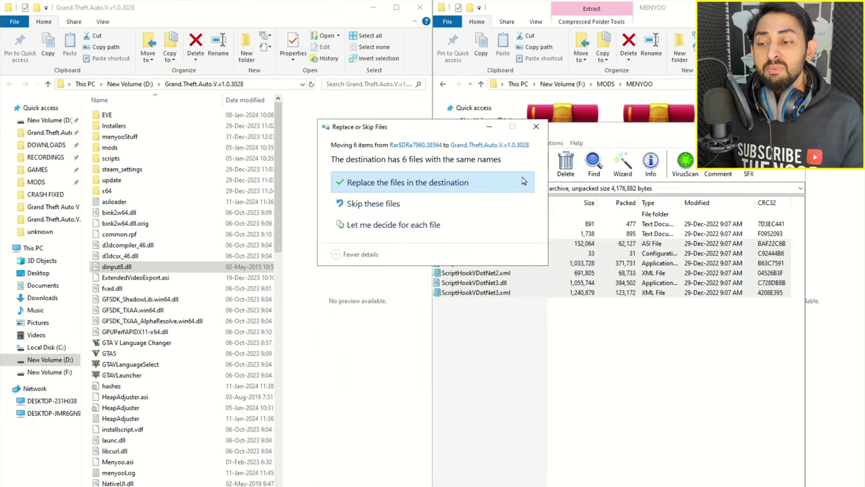
{"action": "left_click", "coordinate": [376, 183]}
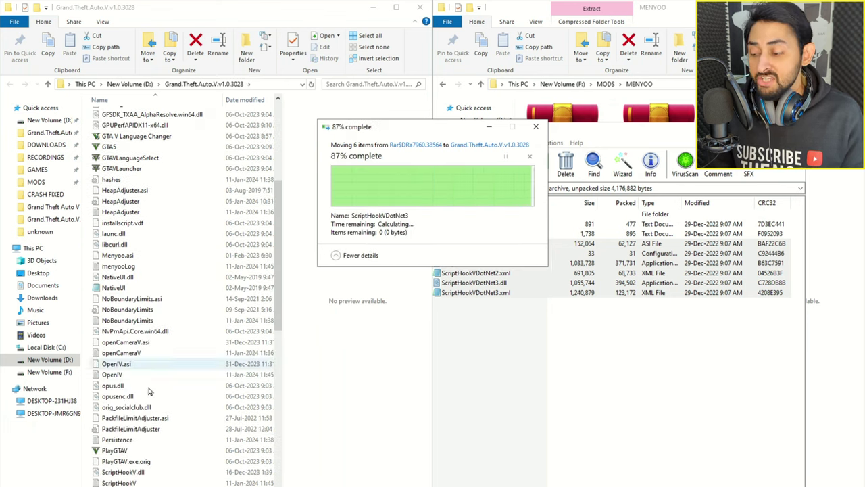
{"action": "scroll", "coordinate": [187, 341], "scroll_direction": "down", "scroll_amount": 12}
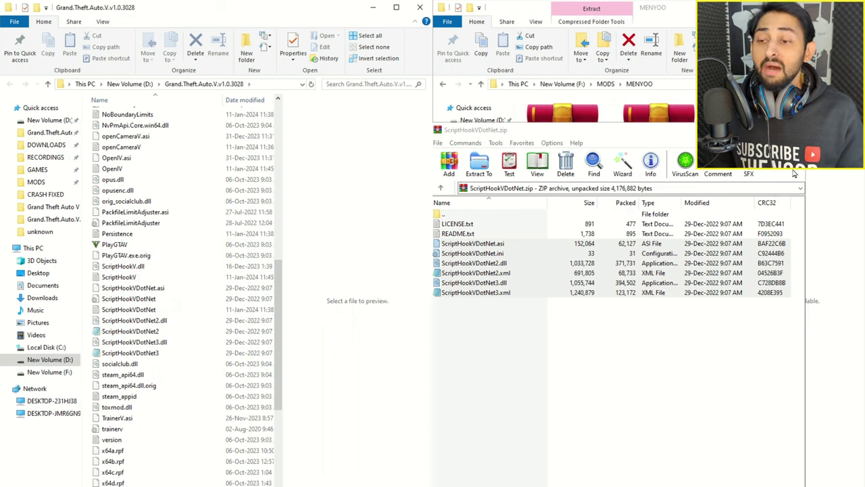
{"action": "key", "text": "Escape"}
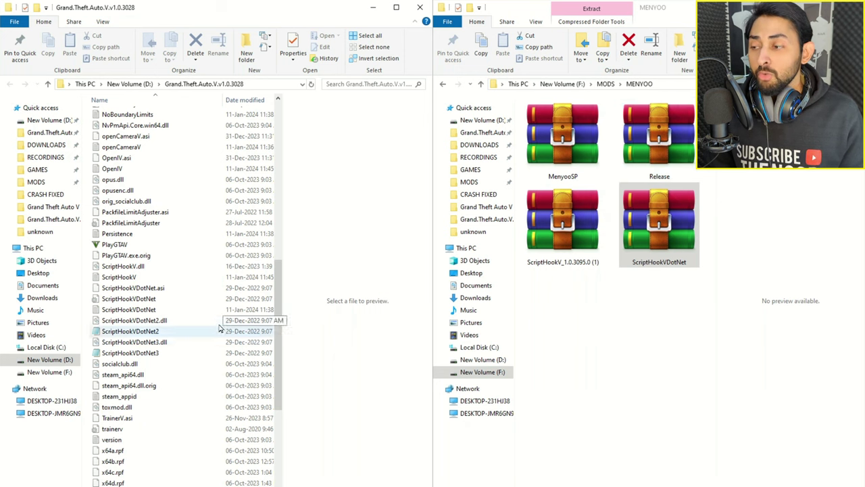
- Open the scripts folder inside the Grand.Theft.Auto.V.v1.0.3028 game folder
{"action": "scroll", "coordinate": [267, 325], "scroll_direction": "up", "scroll_amount": 12}
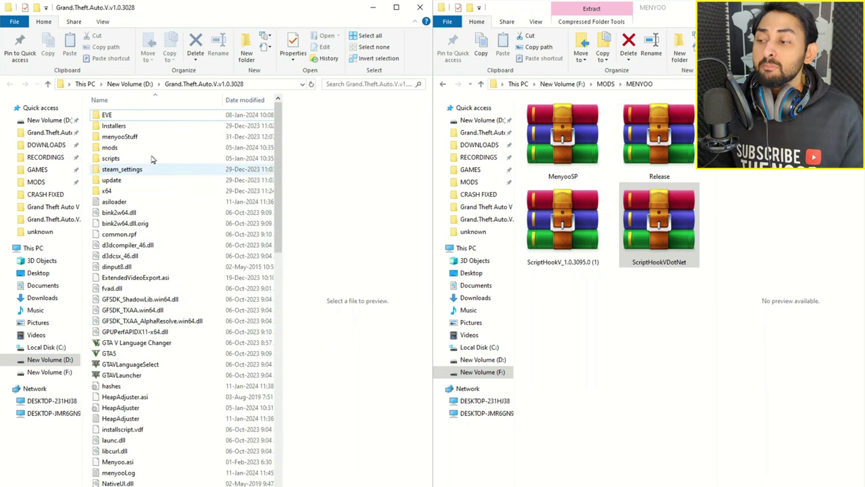
{"action": "left_click", "coordinate": [240, 159]}
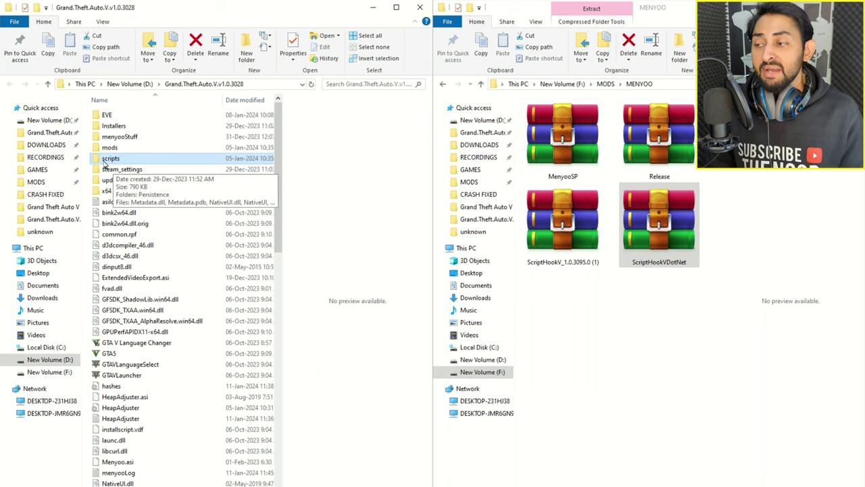
{"action": "left_click", "coordinate": [143, 163]}
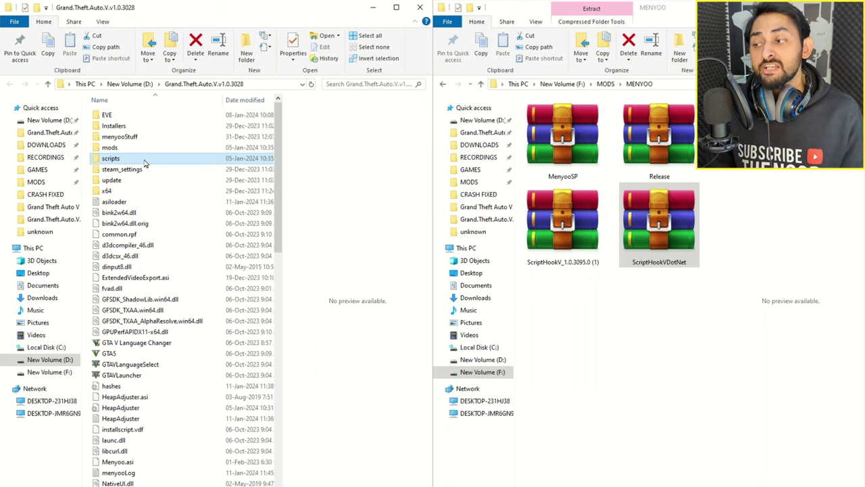
{"action": "key", "text": "Escape"}
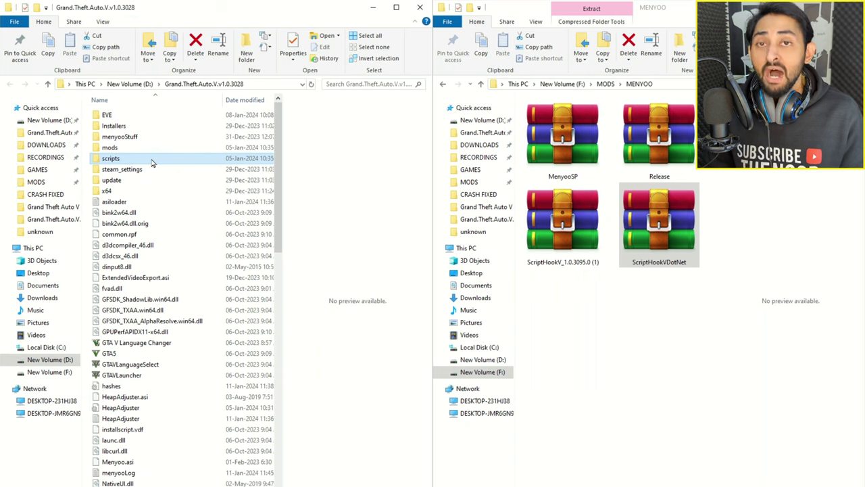
{"action": "left_click", "coordinate": [151, 163]}
{"action": "key", "text": "Escape"}
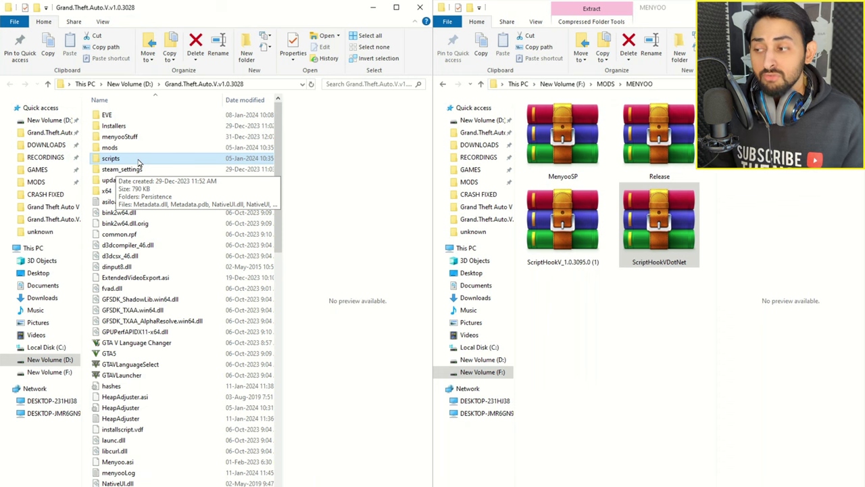
{"action": "double_click", "coordinate": [137, 160]}
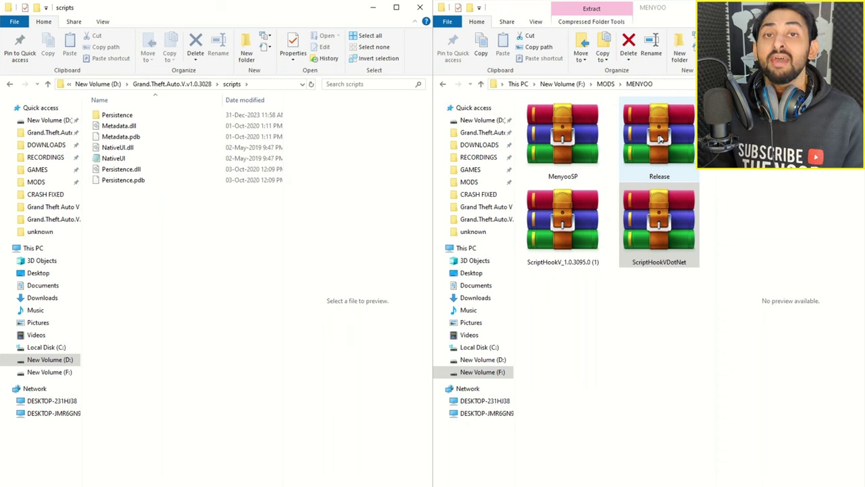
- Copy NativeUI.dll and NativeUI.xml from the Release archive into the scripts folder, replacing the existing files
{"action": "double_click", "coordinate": [655, 147]}
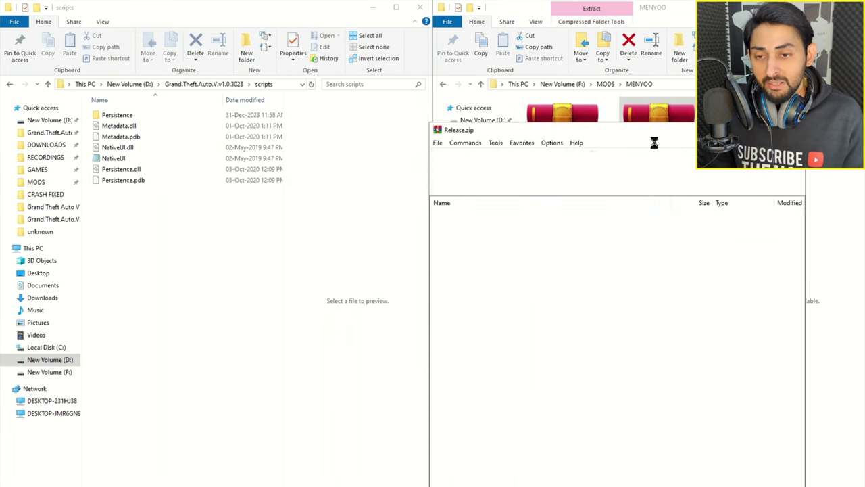
{"action": "left_click", "coordinate": [464, 225]}
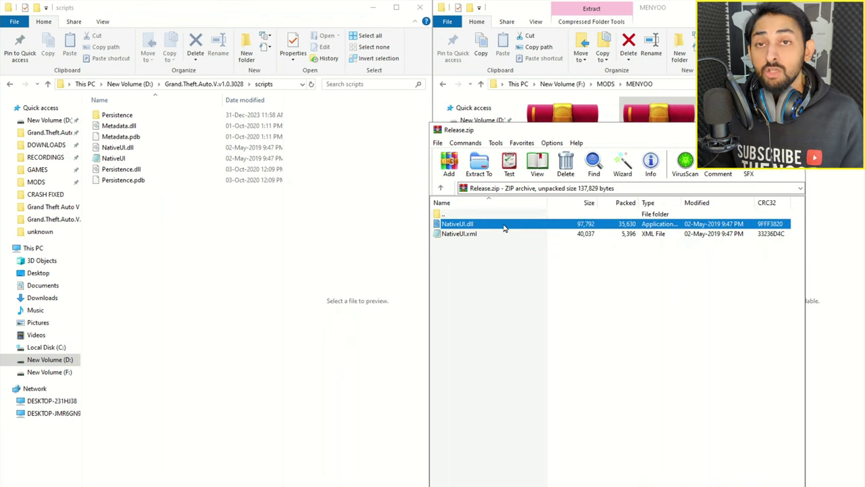
{"action": "left_click", "coordinate": [466, 233]}
{"action": "left_click", "coordinate": [475, 227]}
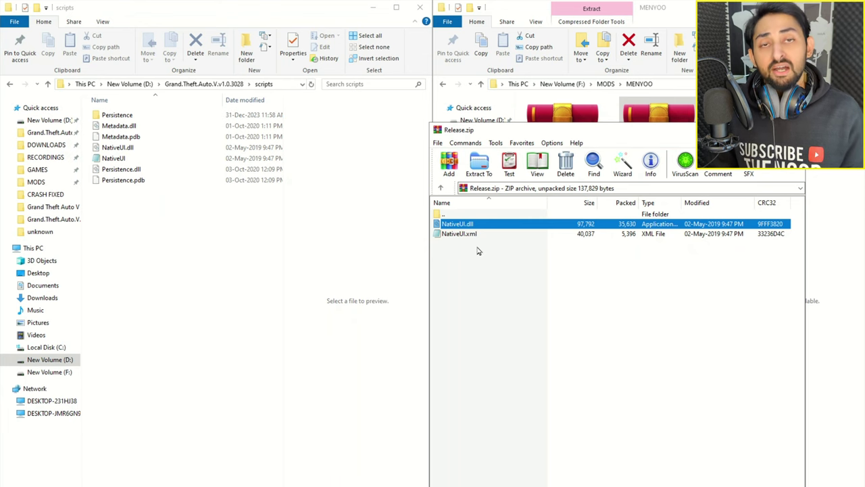
{"action": "left_click_drag", "start_coordinate": [476, 248], "coordinate": [476, 230]}
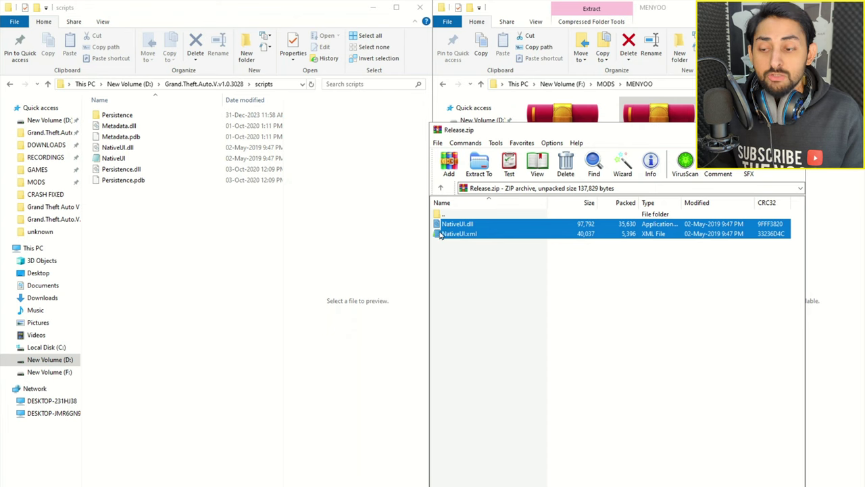
{"action": "left_click_drag", "start_coordinate": [444, 232], "coordinate": [157, 253]}
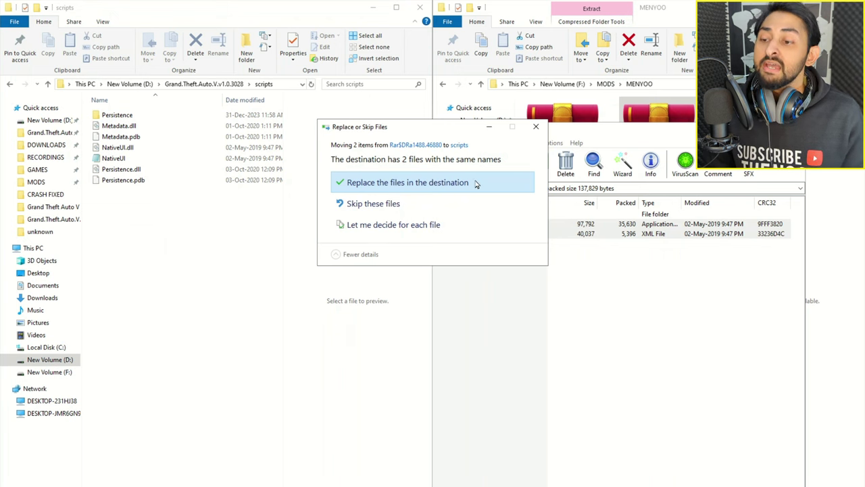
{"action": "left_click", "coordinate": [379, 183]}
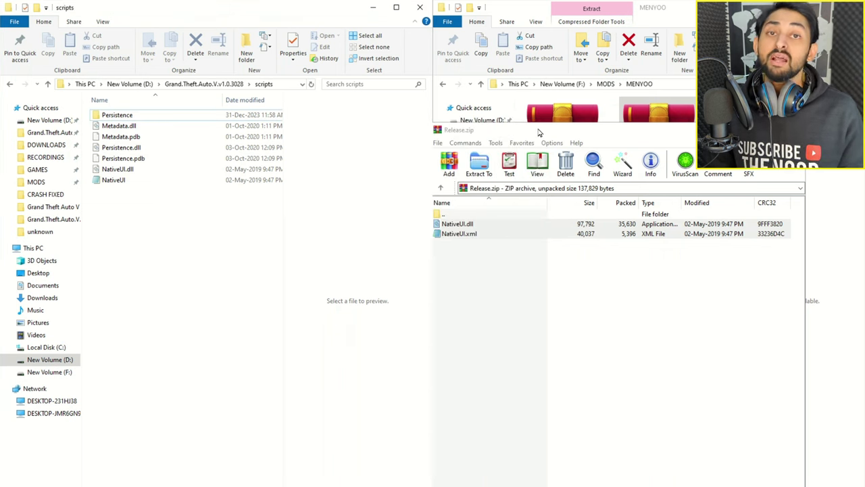
{"action": "left_click", "coordinate": [139, 181]}
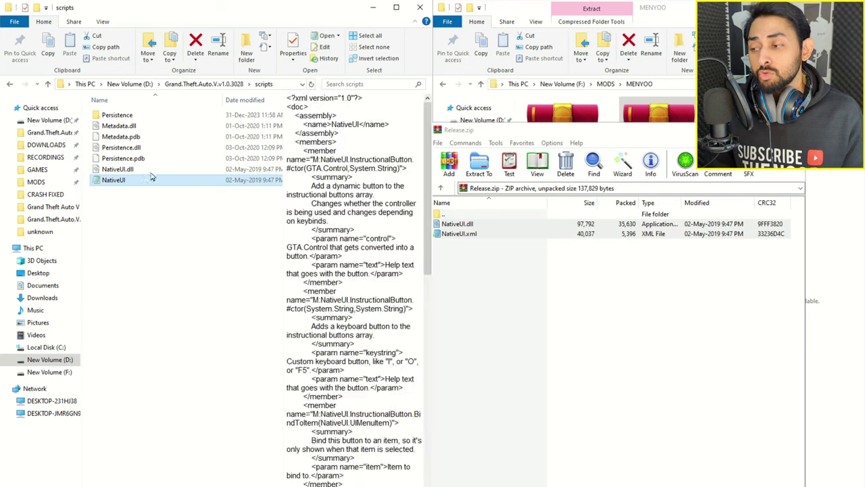
{"action": "left_click", "coordinate": [172, 305]}
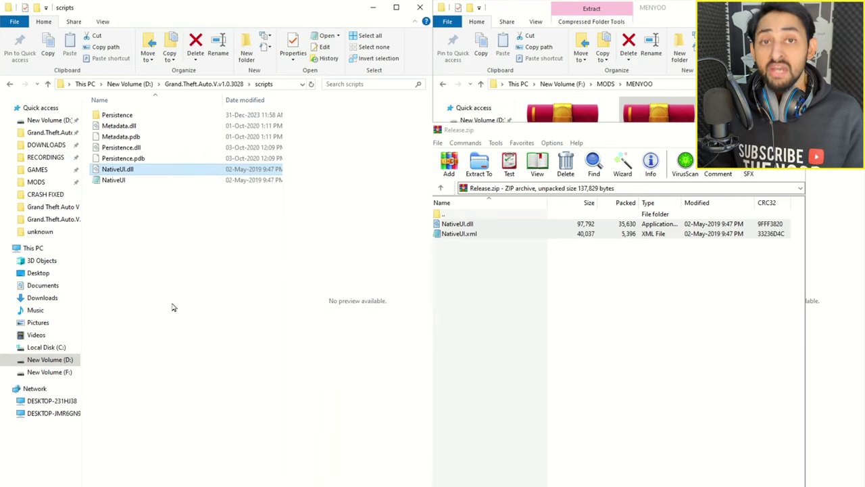
- Return to the main game folder and copy NativeUI.dll and NativeUI.xml from the Release archive into it, replacing the existing files
{"action": "key", "text": "BackSpace"}
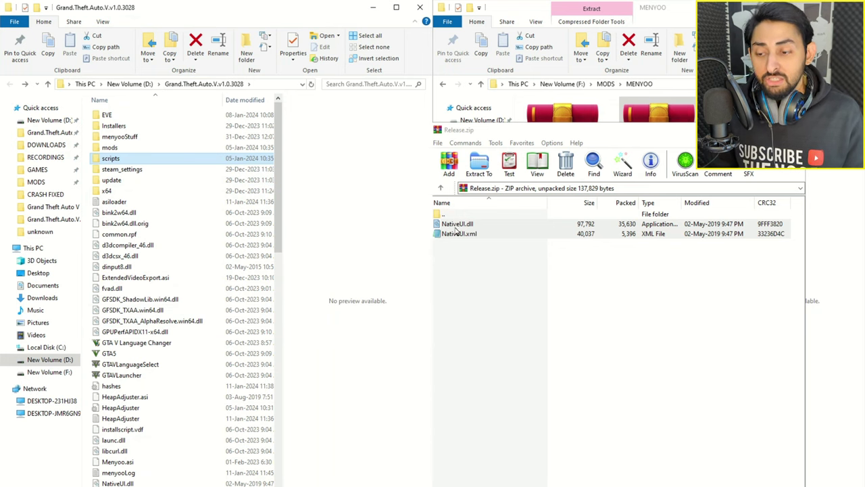
{"action": "left_click_drag", "start_coordinate": [451, 249], "coordinate": [192, 422]}
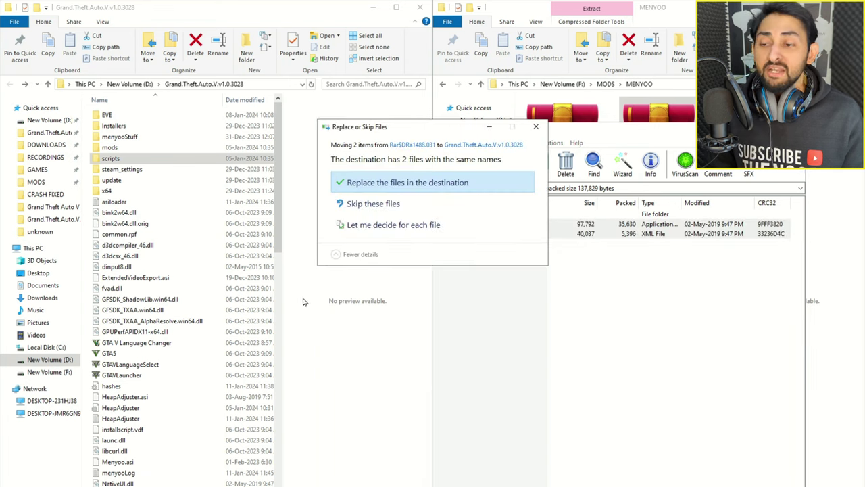
{"action": "left_click", "coordinate": [383, 188]}
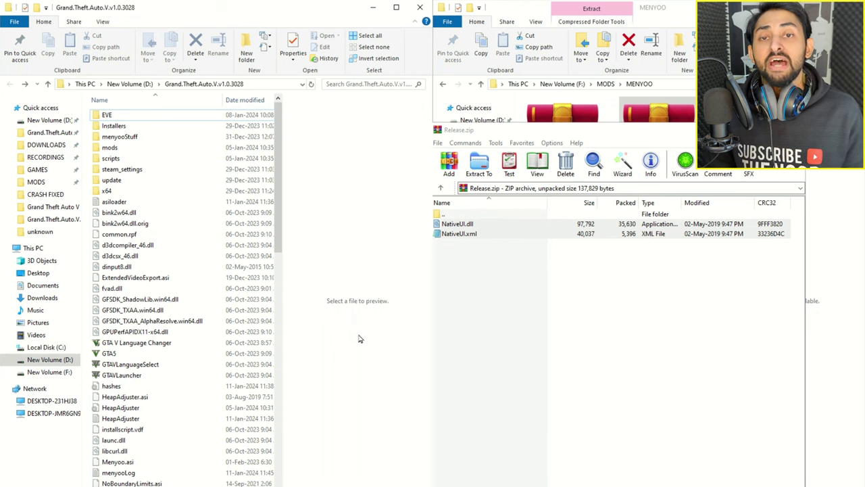
{"action": "scroll", "coordinate": [196, 402], "scroll_direction": "down", "scroll_amount": 9}
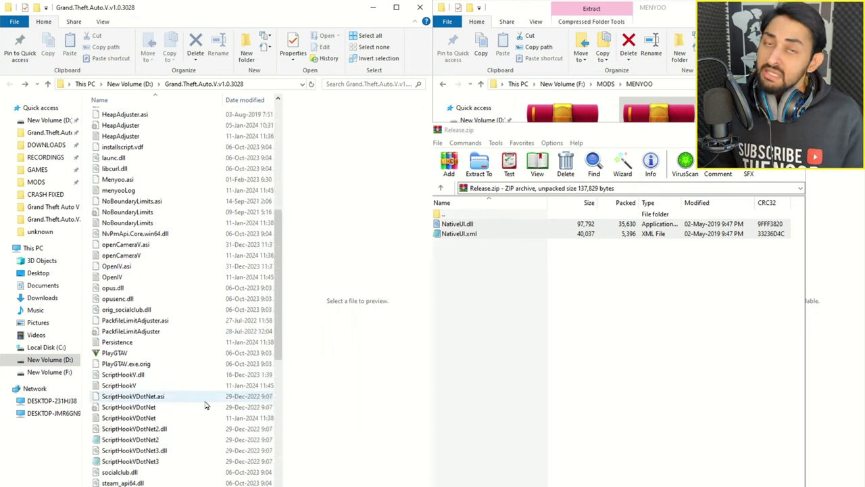
{"action": "scroll", "coordinate": [206, 405], "scroll_direction": "down", "scroll_amount": 10}
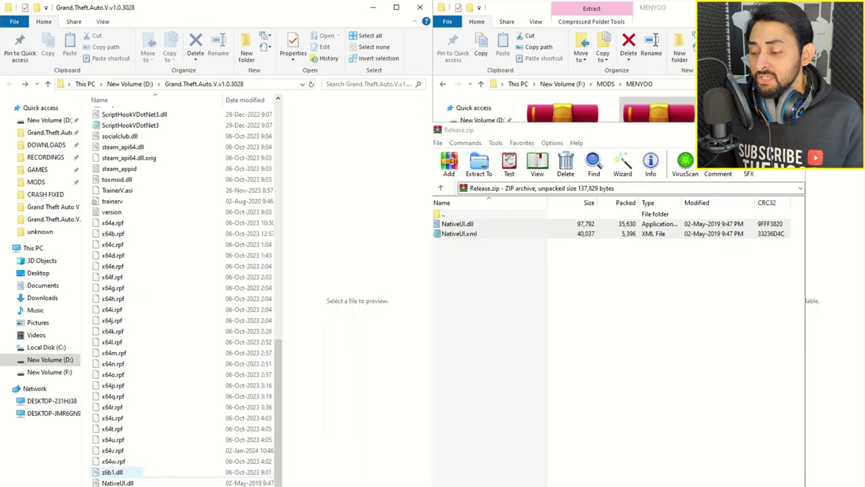
{"action": "scroll", "coordinate": [191, 460], "scroll_direction": "up", "scroll_amount": 19}
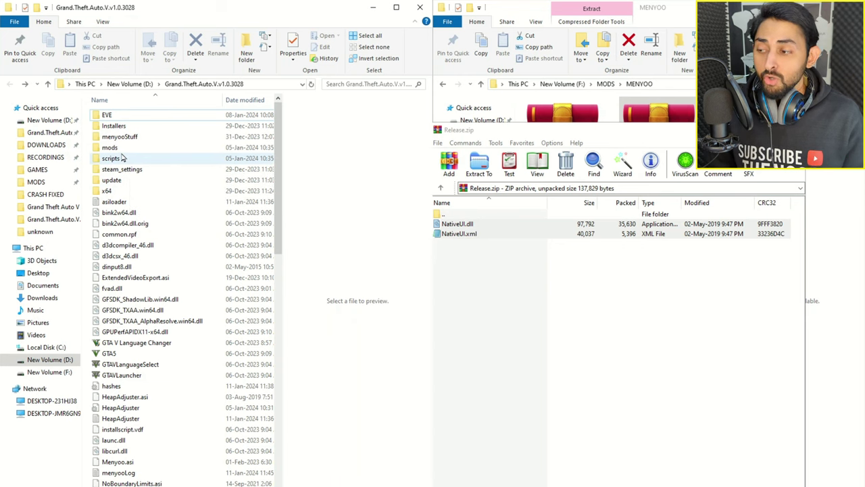
- Copy both NativeUI files from the Release archive into the mods folder, replacing the existing files, and return to the game folder
{"action": "left_click", "coordinate": [160, 150]}
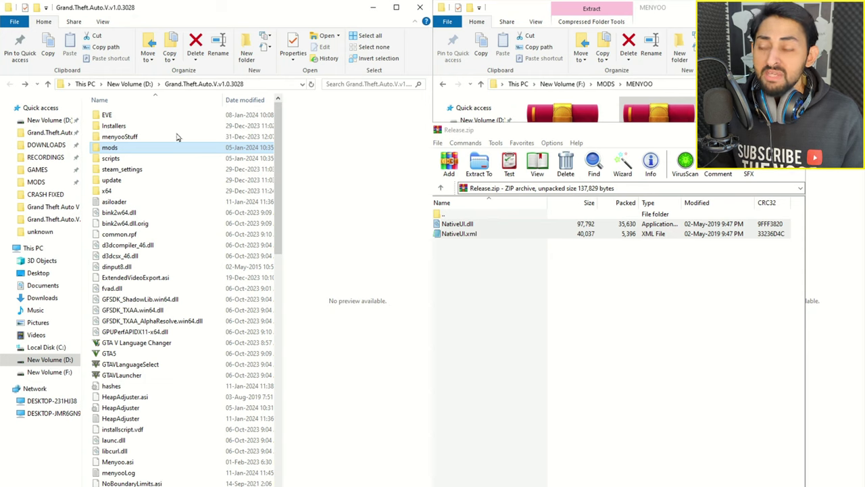
{"action": "double_click", "coordinate": [107, 148]}
{"action": "left_click_drag", "start_coordinate": [514, 265], "coordinate": [151, 226]}
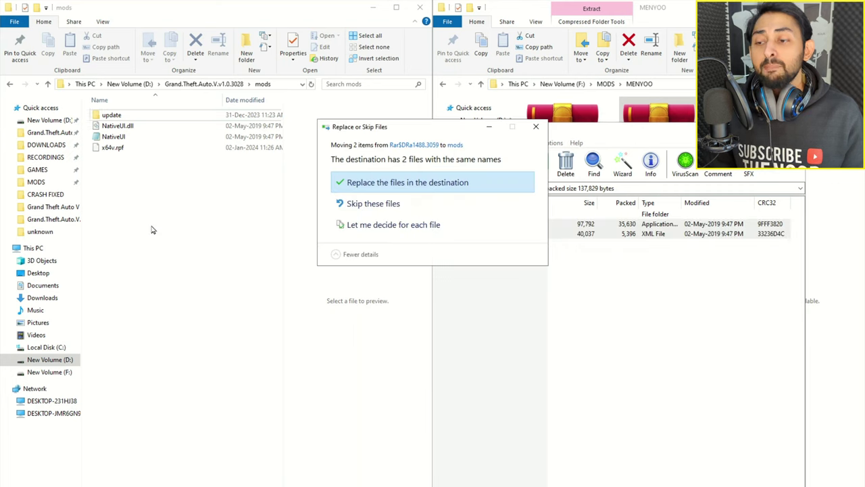
{"action": "left_click", "coordinate": [391, 183]}
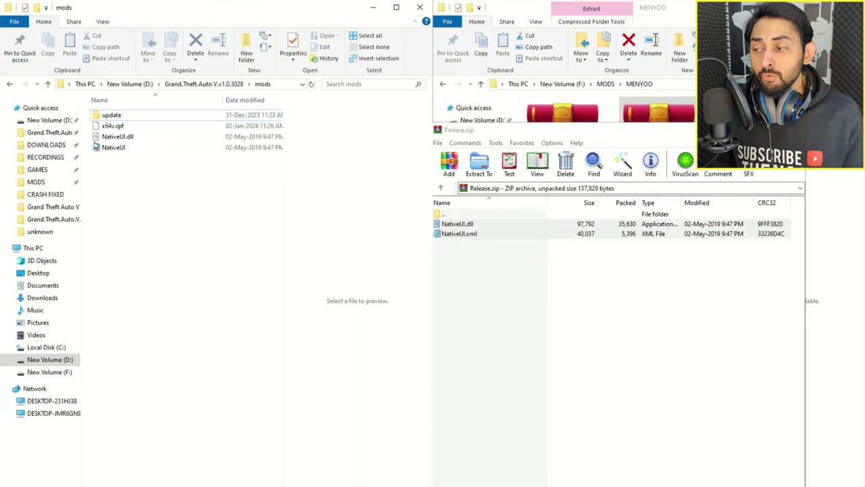
{"action": "key", "text": "alt+Left"}
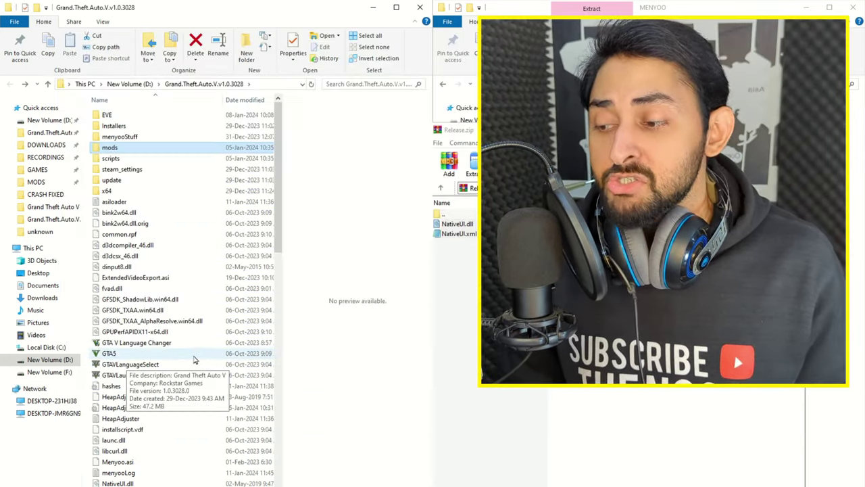
- Launch GTA5 from the game folder and bring up the Menyoo menu in the game
{"action": "left_click", "coordinate": [119, 354]}
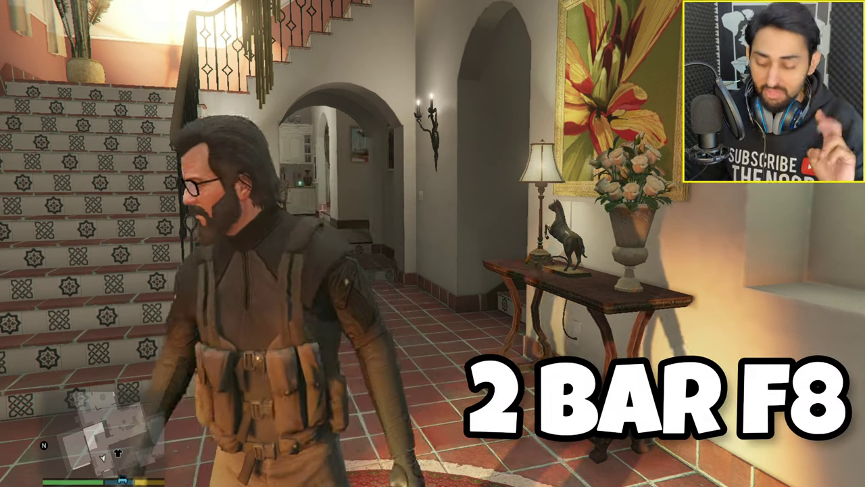
{"action": "key", "text": "F8"}
{"action": "key", "text": "F8"}
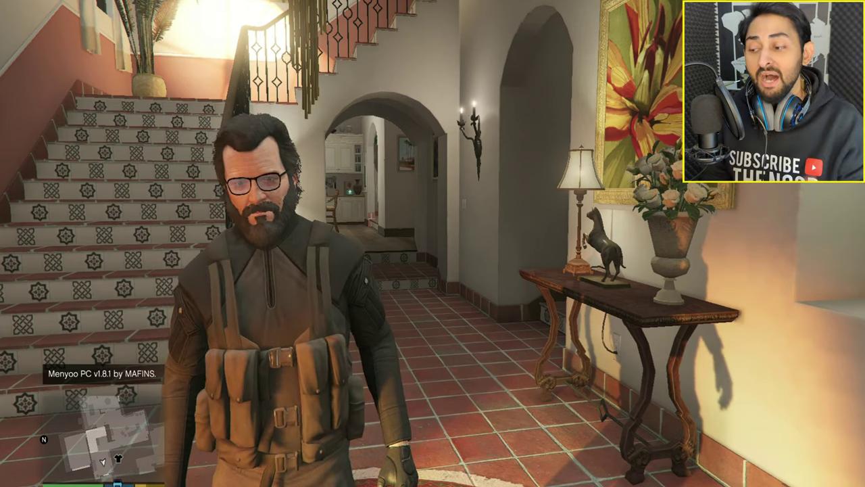
{"action": "key", "text": "F8"}
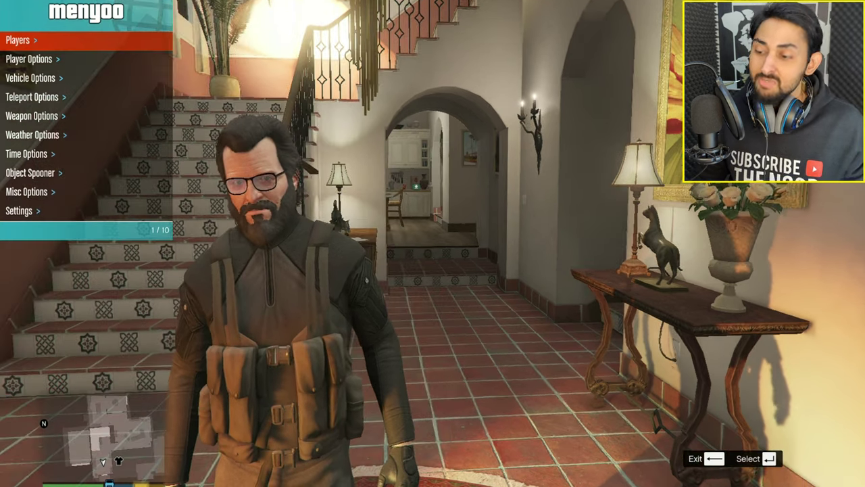
- Look through Player Options, Basic Stats and Michael's stats in Menyoo, and return to the main Menyoo menu
{"action": "key", "text": "Down"}
{"action": "key", "text": "Return"}
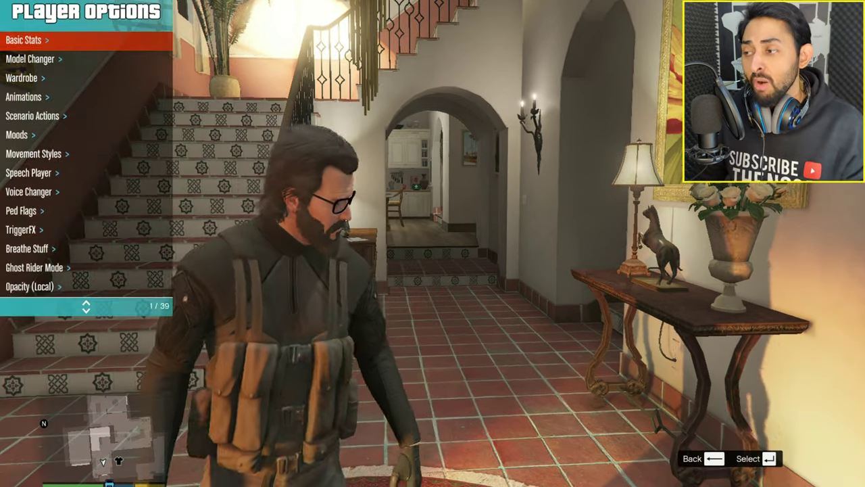
{"action": "key", "text": "Return"}
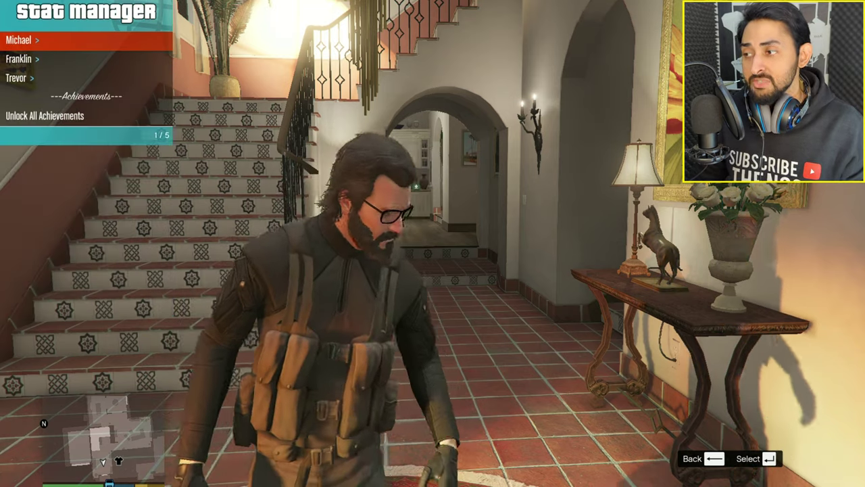
{"action": "key", "text": "Return"}
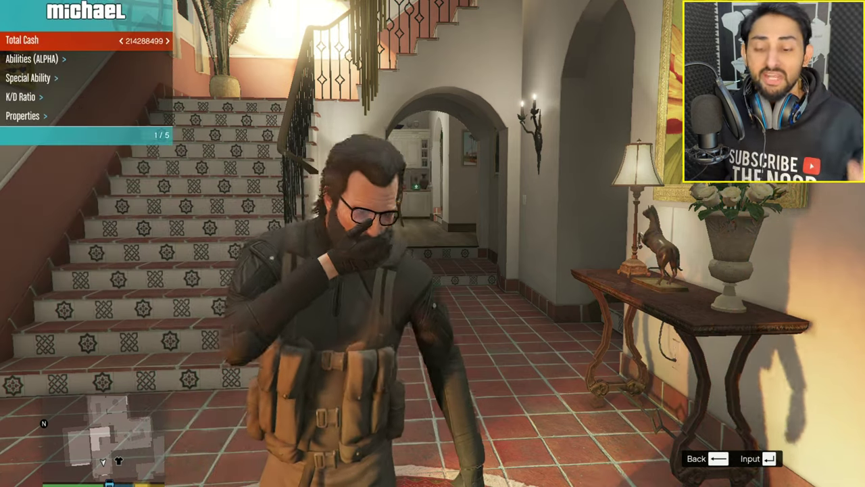
{"action": "key", "text": "BackSpace"}
{"action": "key", "text": "BackSpace"}
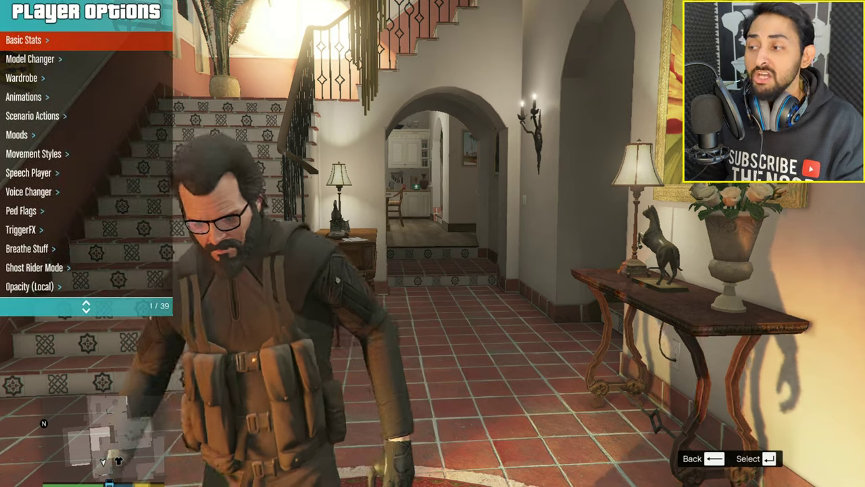
{"action": "key", "text": "BackSpace"}
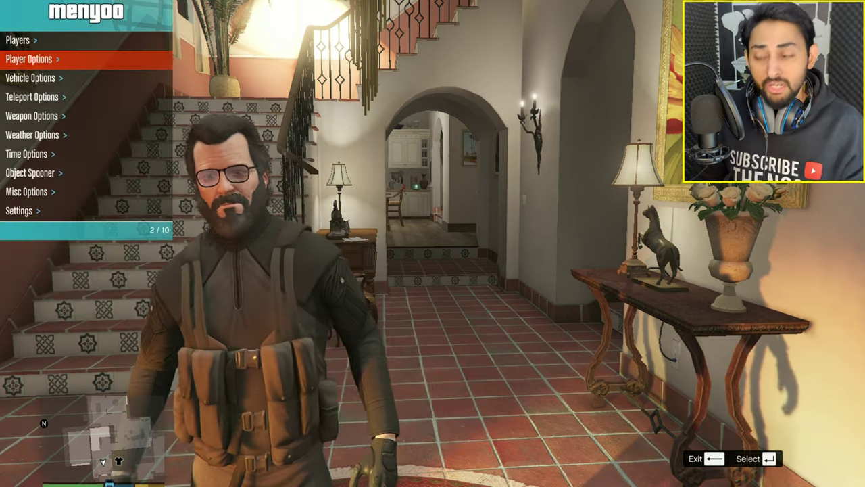